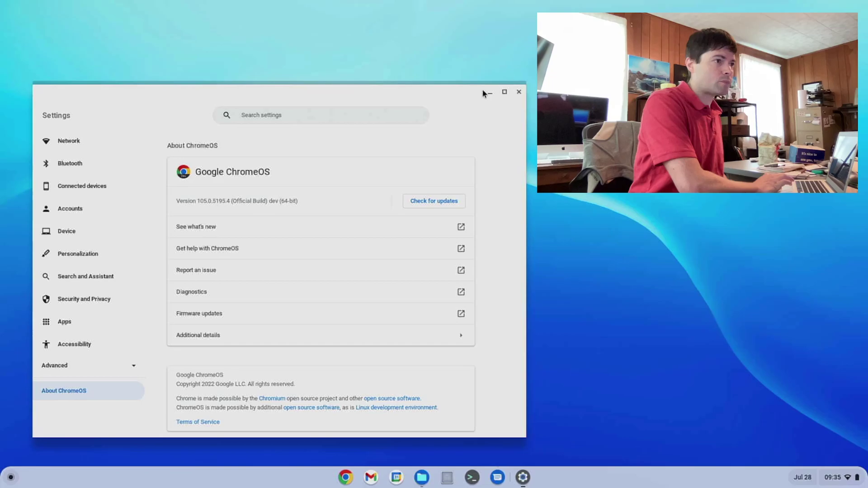
Close Settings and open Set wallpaper & style from the desktop's right-click menu.
{"action": "left_click", "coordinate": [519, 92]}
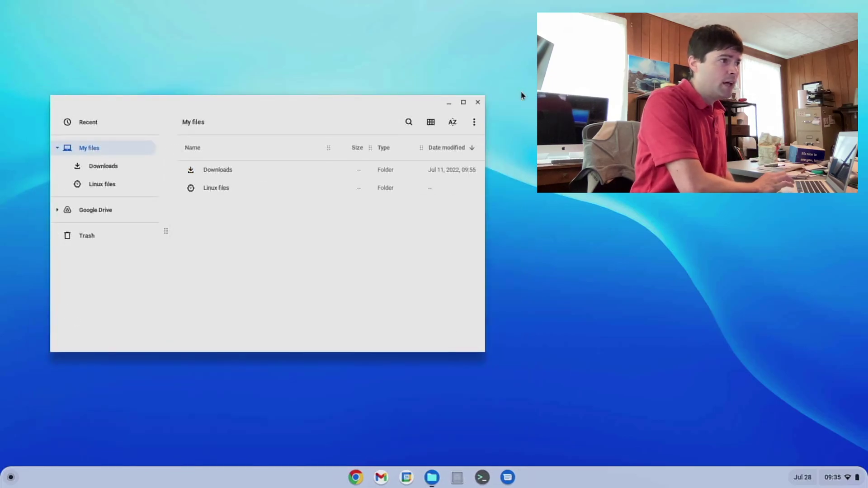
{"action": "right_click", "coordinate": [336, 72]}
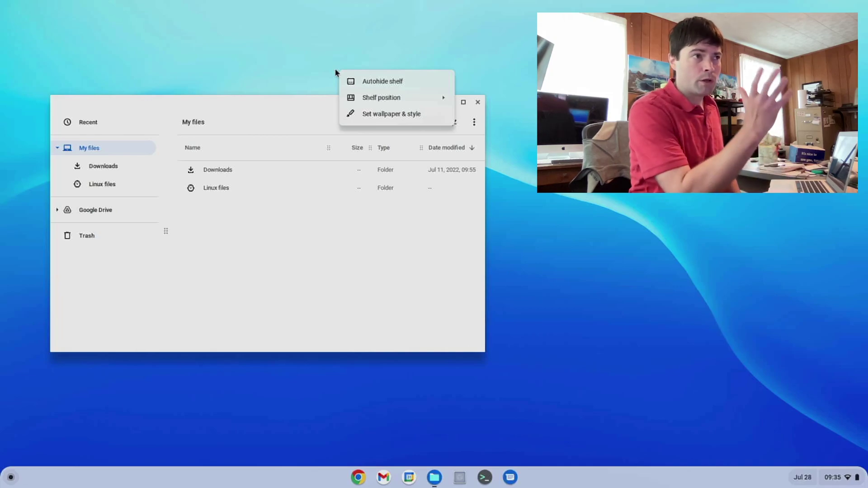
{"action": "left_click", "coordinate": [391, 116]}
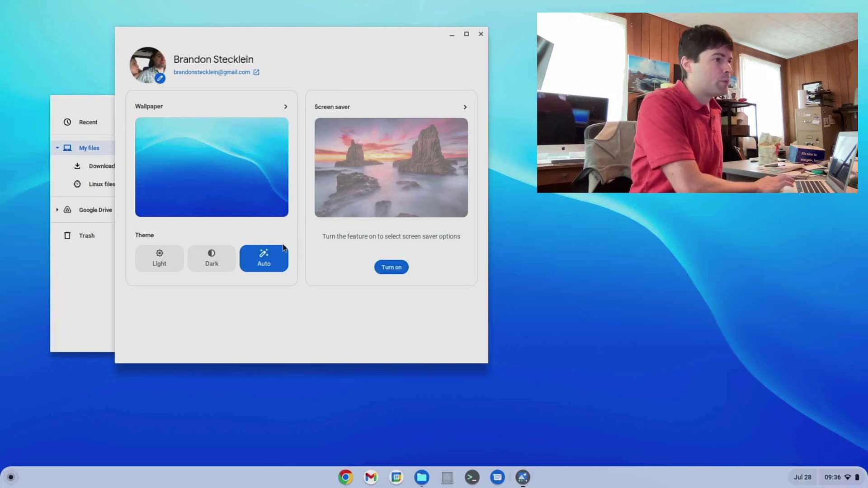
{"action": "left_click", "coordinate": [163, 263]}
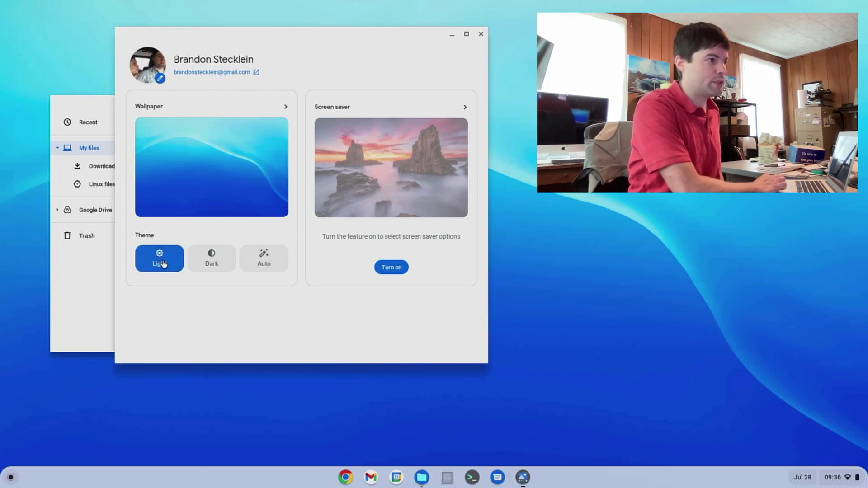
{"action": "left_click", "coordinate": [210, 264]}
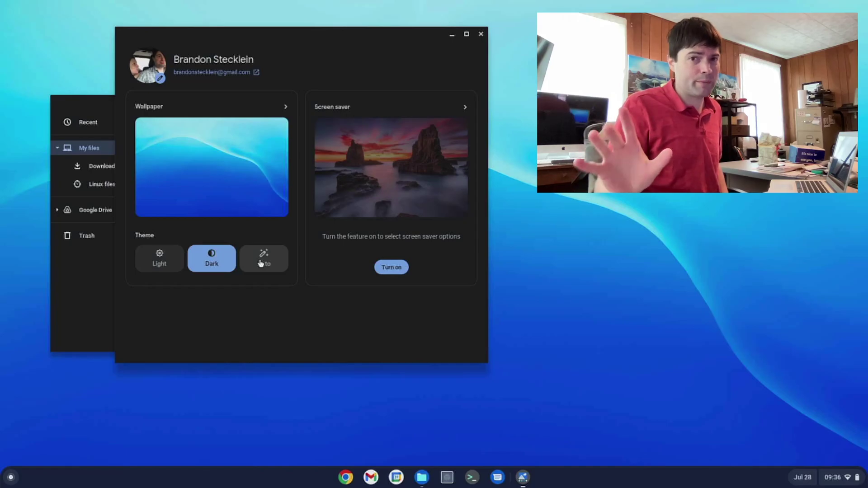
{"action": "left_click", "coordinate": [163, 266]}
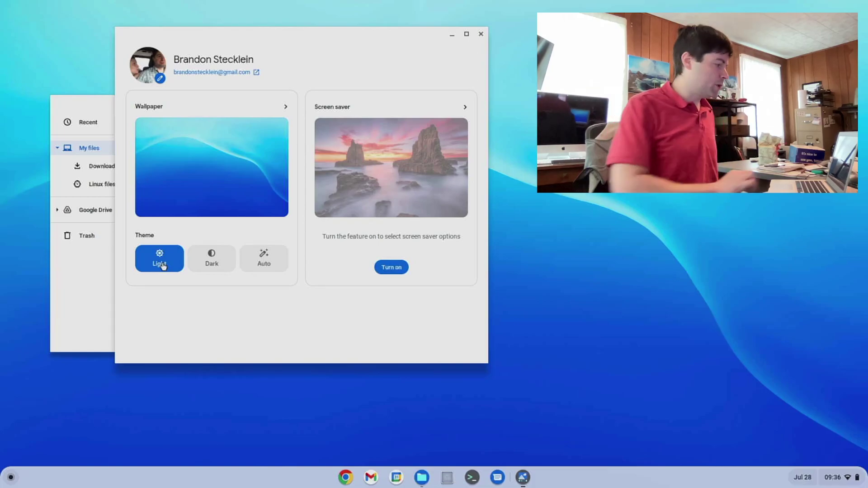
Open a new Chrome window and load chrome://flags.
{"action": "left_click", "coordinate": [350, 473]}
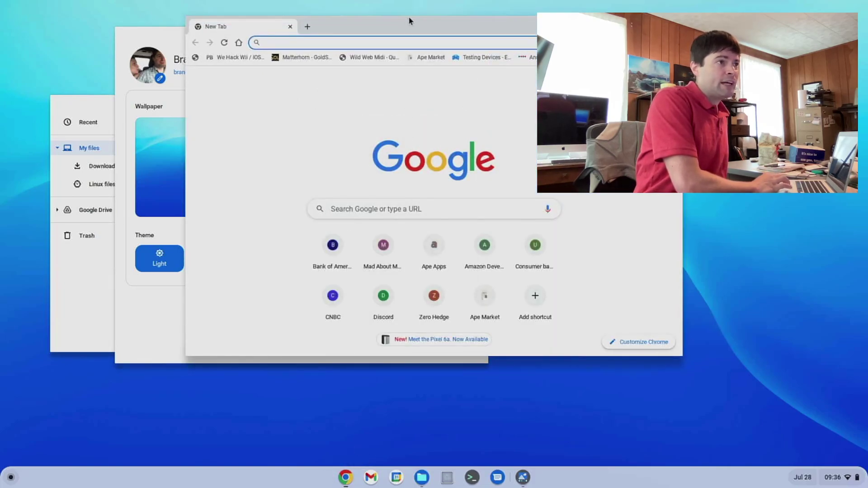
{"action": "left_click_drag", "start_coordinate": [407, 19], "coordinate": [282, 121]}
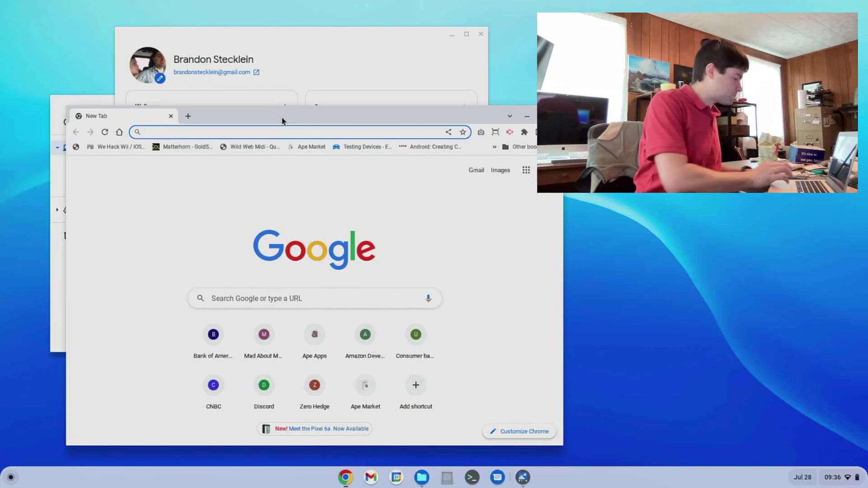
{"action": "type", "text": "chrome"}
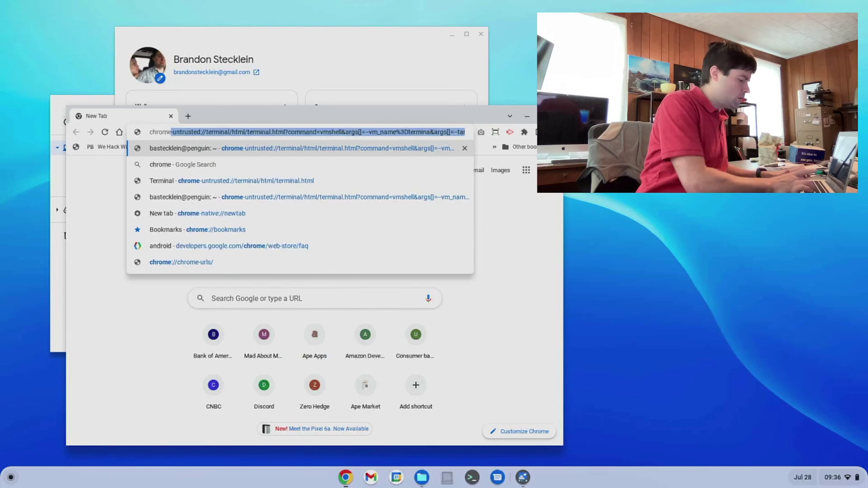
{"action": "type", "text": "://flags"}
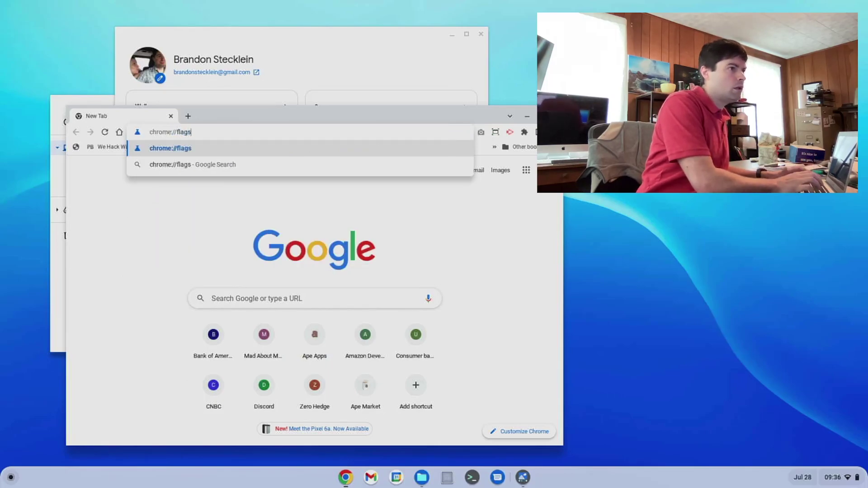
{"action": "key", "text": "Return"}
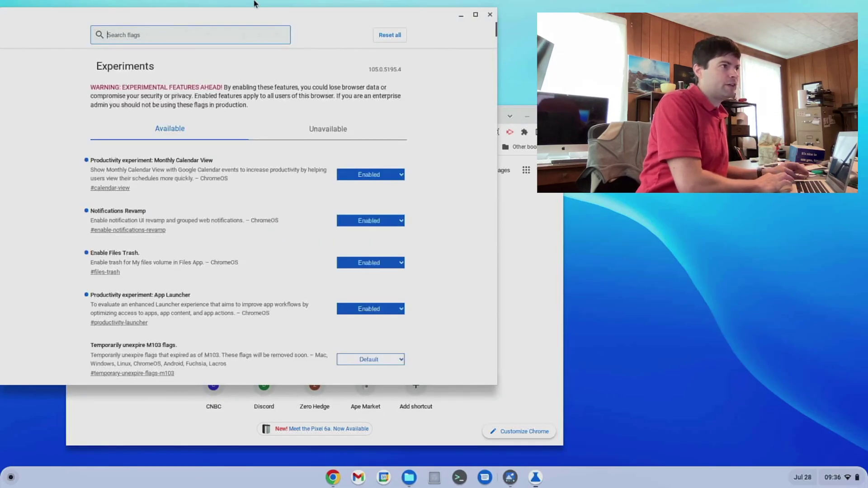
Filter flags by 'split' and set Partial Split to Enabled.
{"action": "type", "text": "split"}
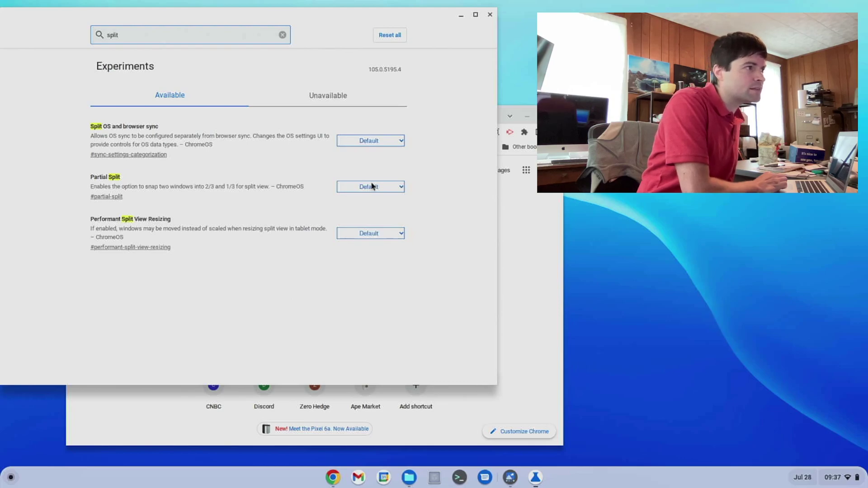
{"action": "left_click", "coordinate": [372, 186]}
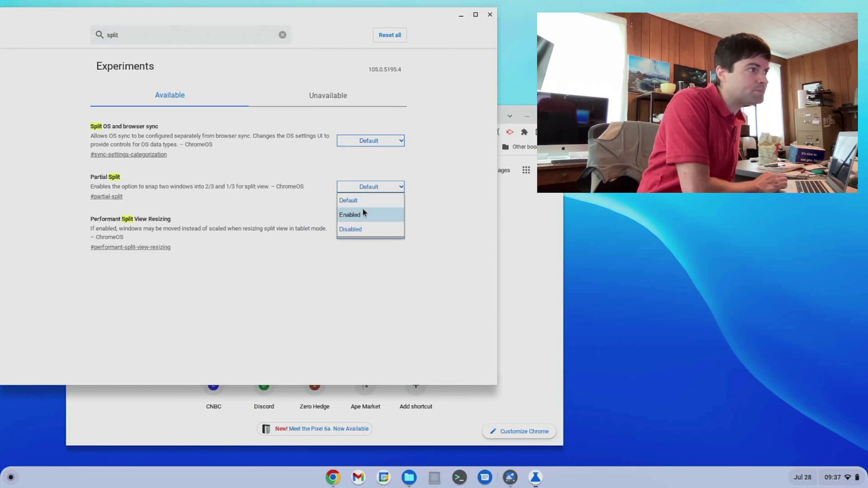
{"action": "left_click", "coordinate": [363, 213]}
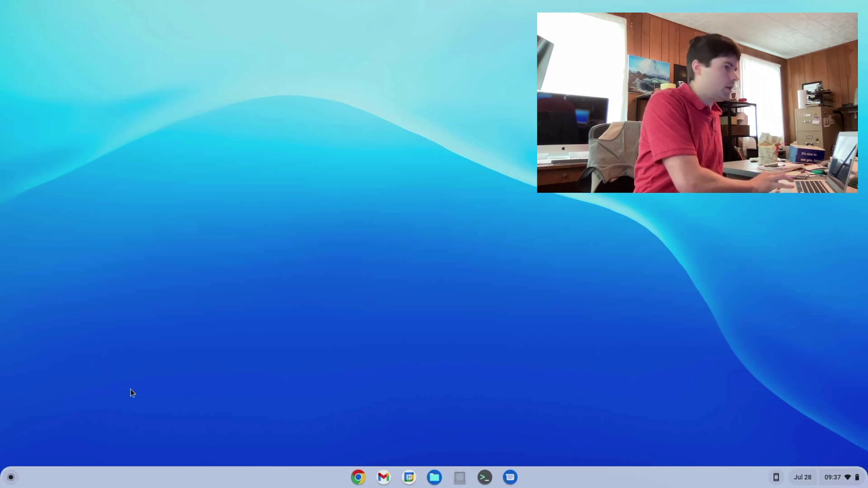
Open Files, then open Terminal, drag it over Files and minimize it.
{"action": "left_click", "coordinate": [435, 477]}
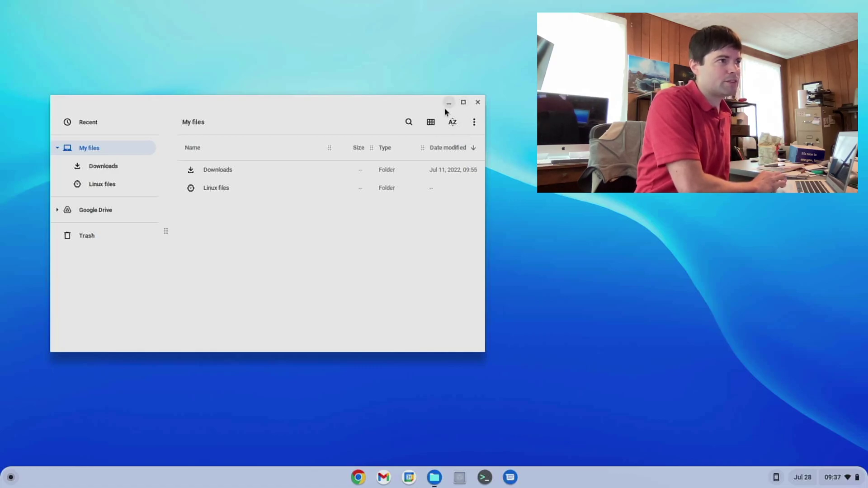
{"action": "left_click_drag", "start_coordinate": [416, 110], "coordinate": [412, 145]}
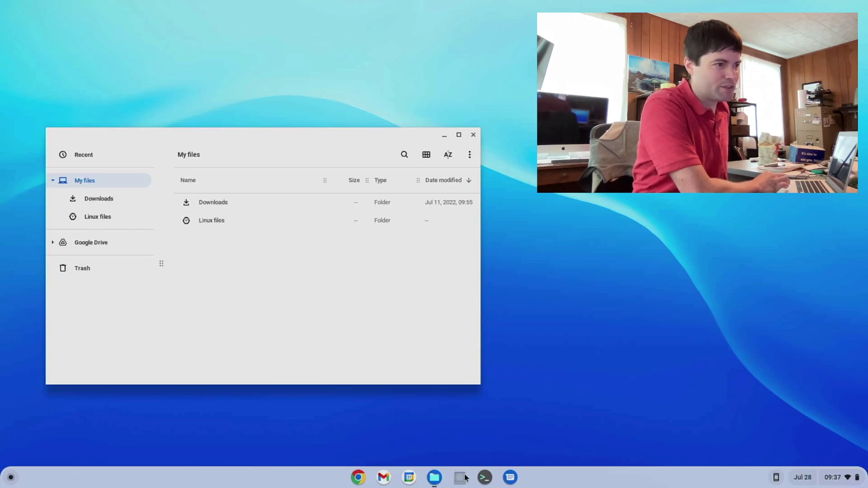
{"action": "left_click", "coordinate": [483, 476]}
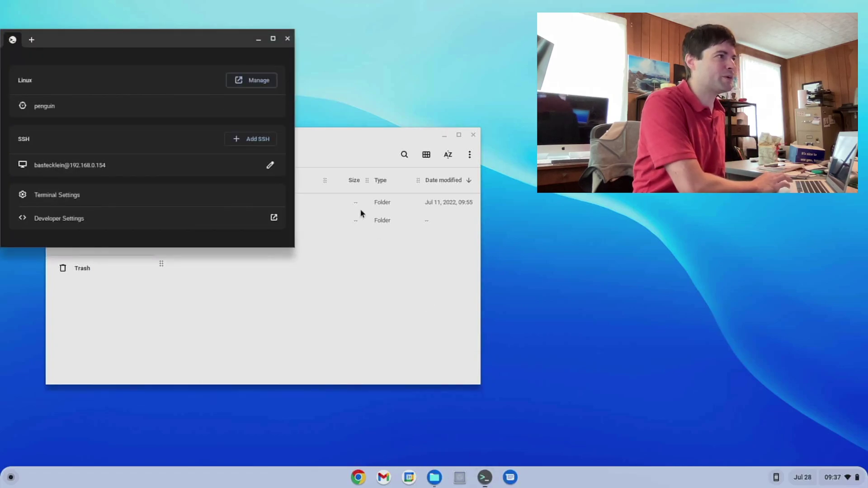
{"action": "left_click_drag", "start_coordinate": [188, 33], "coordinate": [544, 202]}
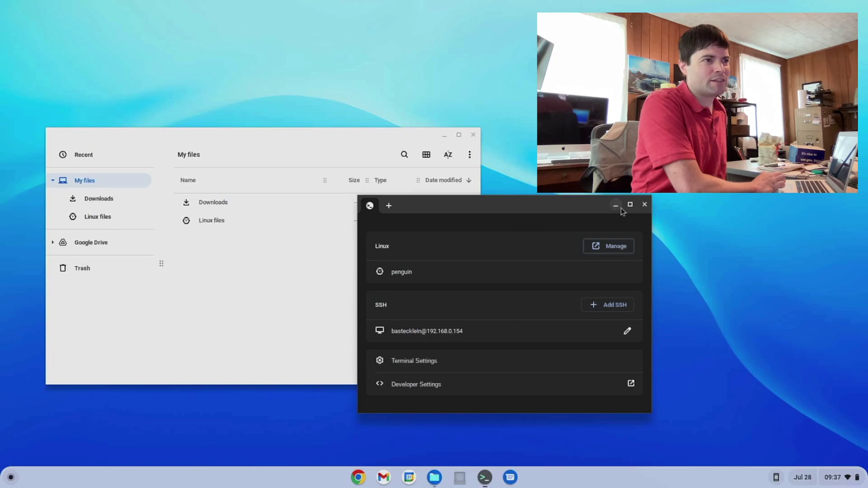
{"action": "left_click", "coordinate": [618, 205]}
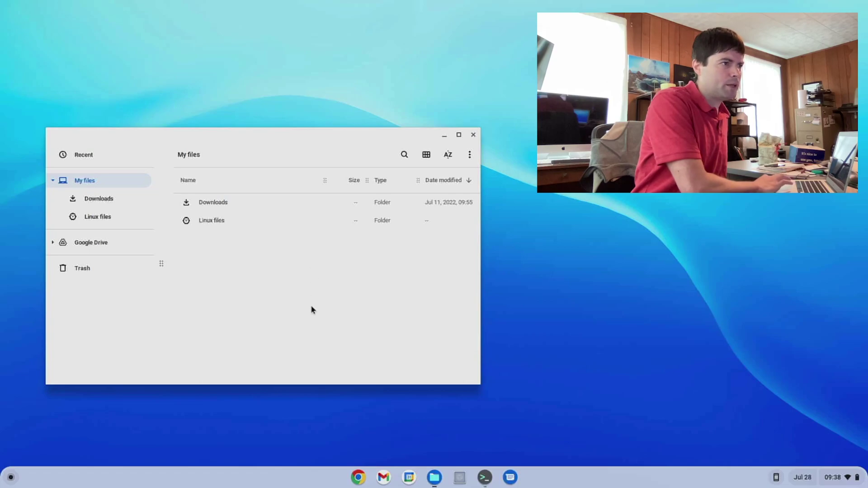
Search Google for 'chrome os partial split' in a new Chrome window.
{"action": "left_click", "coordinate": [358, 477]}
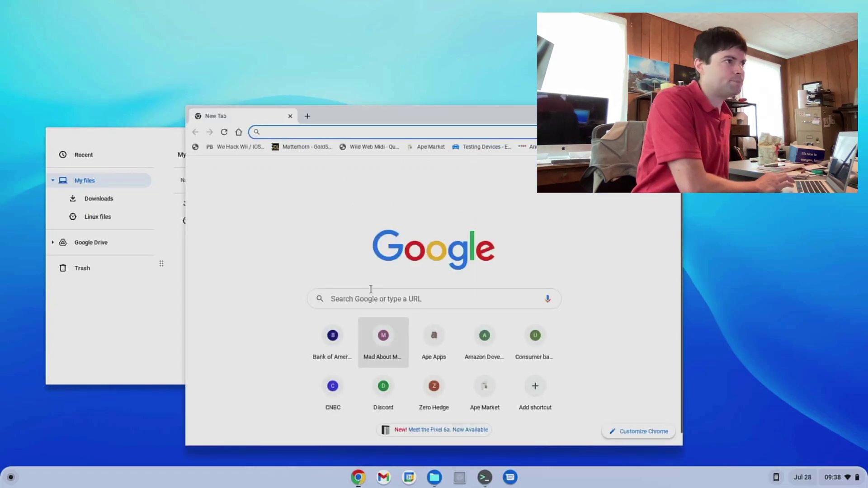
{"action": "type", "text": "chrom"}
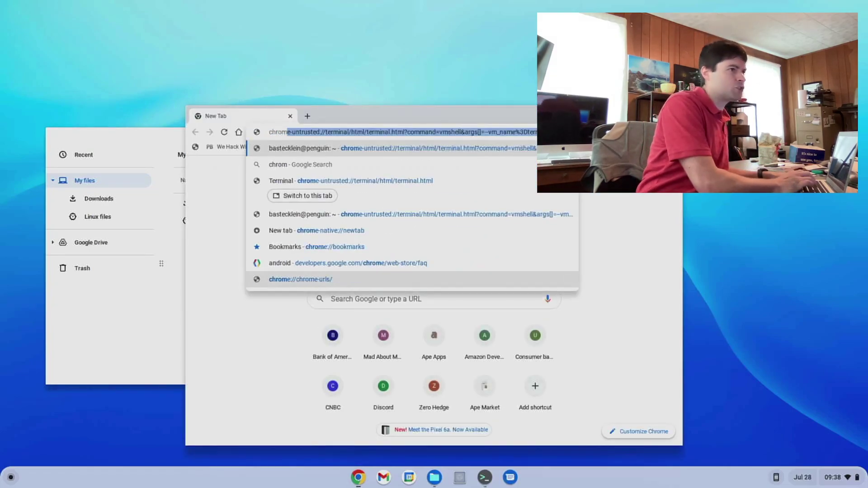
{"action": "type", "text": "e os partial split"}
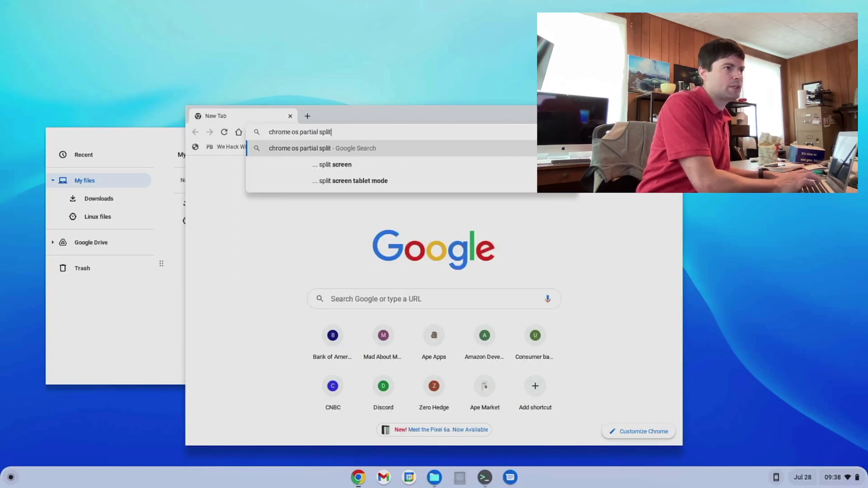
{"action": "key", "text": "Return"}
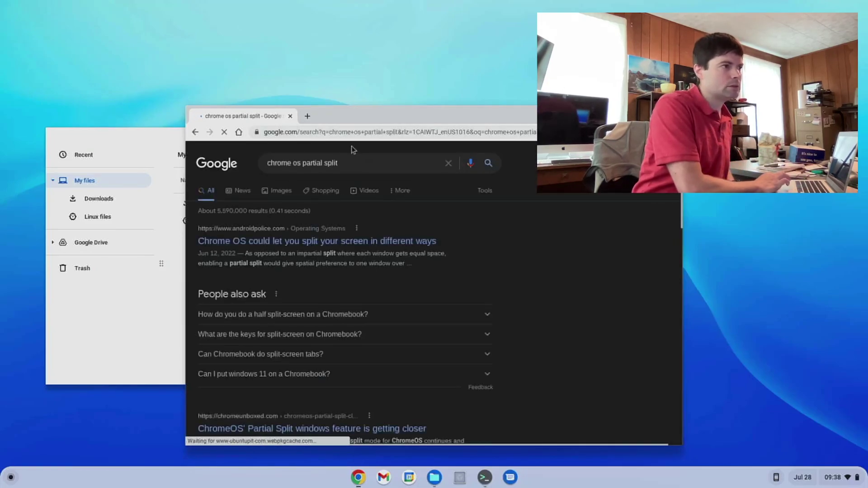
{"action": "left_click_drag", "start_coordinate": [395, 120], "coordinate": [277, 88]}
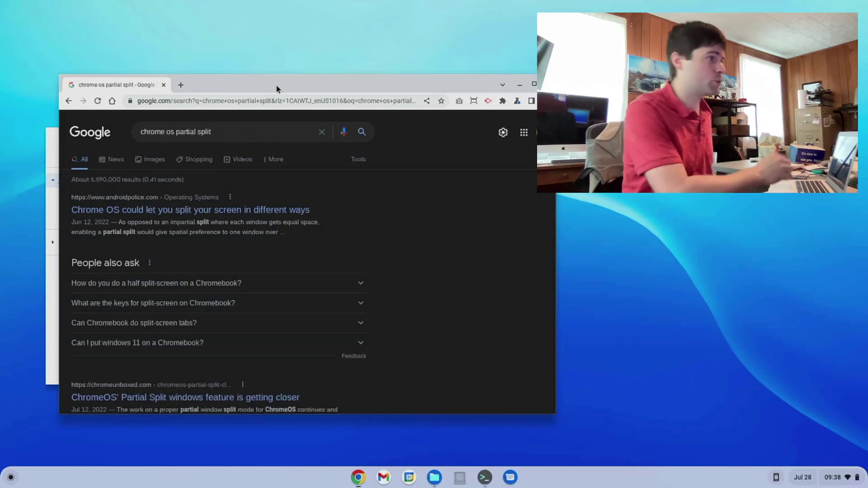
Open the Android Police split-screen article and scroll down through it.
{"action": "left_click", "coordinate": [182, 212]}
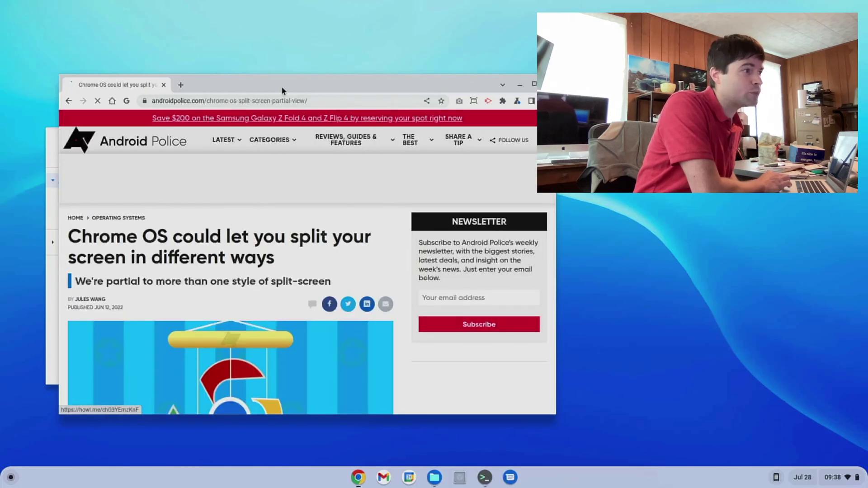
{"action": "left_click_drag", "start_coordinate": [281, 89], "coordinate": [222, 40]}
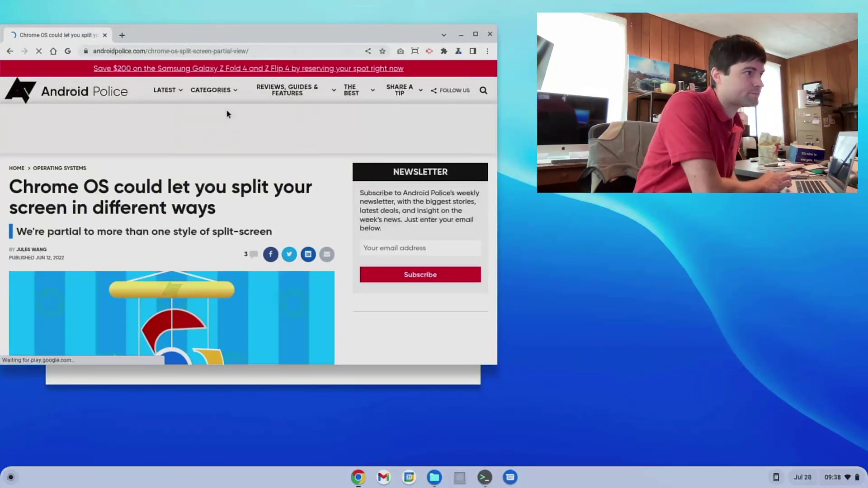
{"action": "scroll", "coordinate": [150, 207], "scroll_direction": "down", "scroll_amount": 5}
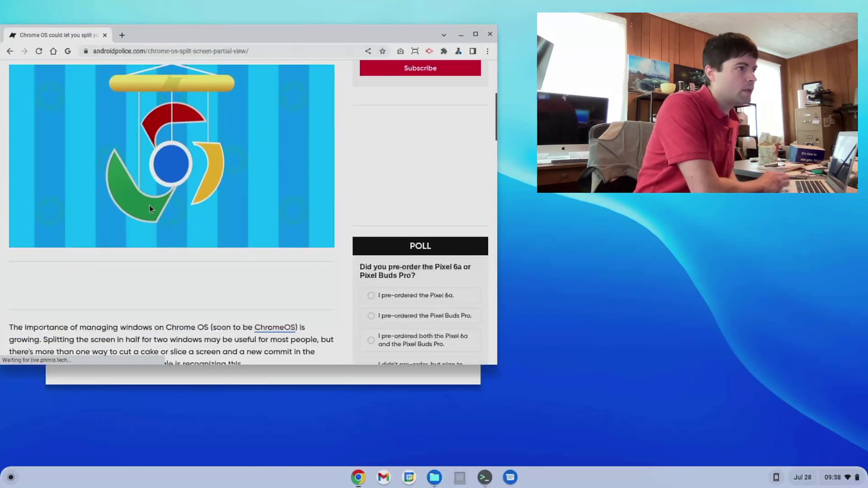
{"action": "scroll", "coordinate": [149, 208], "scroll_direction": "down", "scroll_amount": 15}
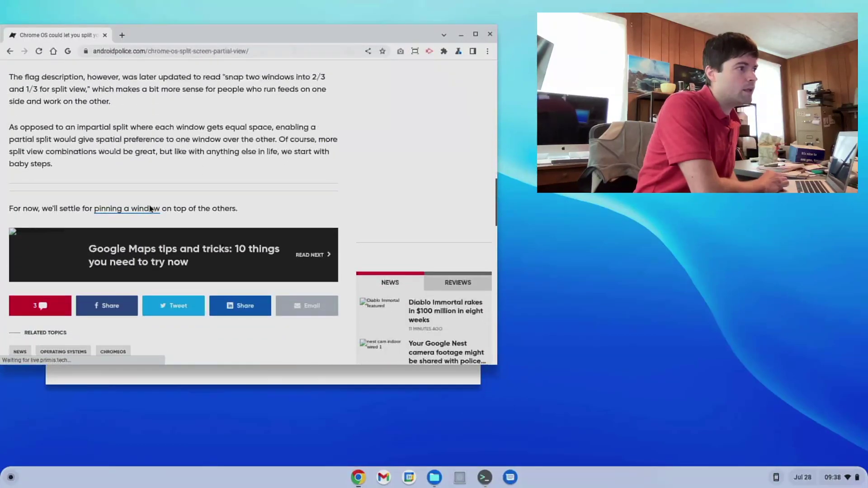
{"action": "scroll", "coordinate": [149, 207], "scroll_direction": "down", "scroll_amount": 4}
Select 'pinning a window' and stretch the browser window to the screen top.
{"action": "scroll", "coordinate": [149, 206], "scroll_direction": "up", "scroll_amount": 4}
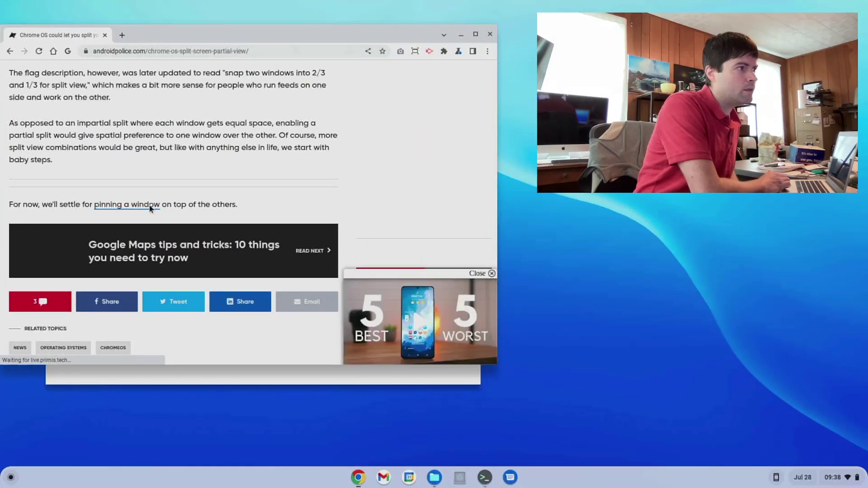
{"action": "double_click", "coordinate": [151, 208]}
{"action": "scroll", "coordinate": [151, 208], "scroll_direction": "up", "scroll_amount": 2}
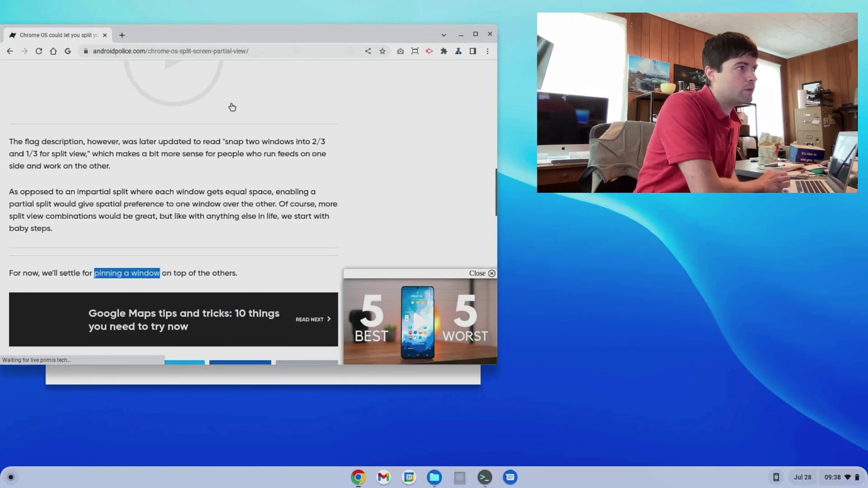
{"action": "left_click_drag", "start_coordinate": [269, 24], "coordinate": [266, 3]}
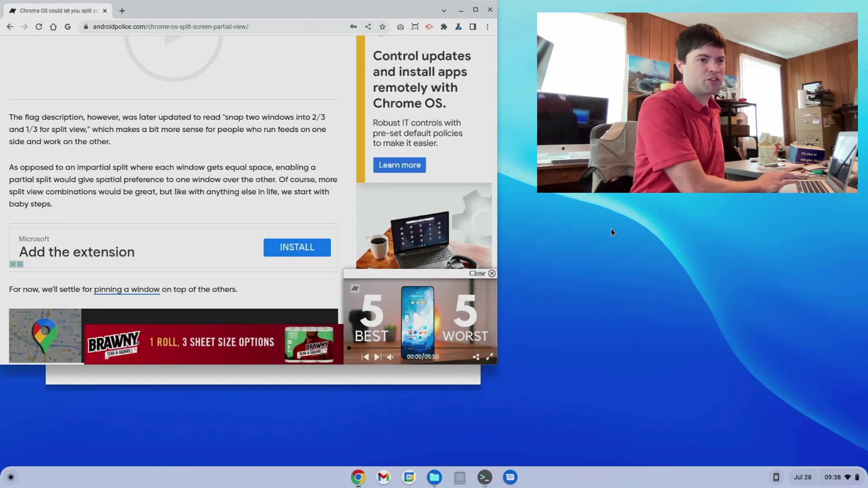
Open Quick Settings from the clock and show the July 2022 calendar.
{"action": "left_click", "coordinate": [830, 480]}
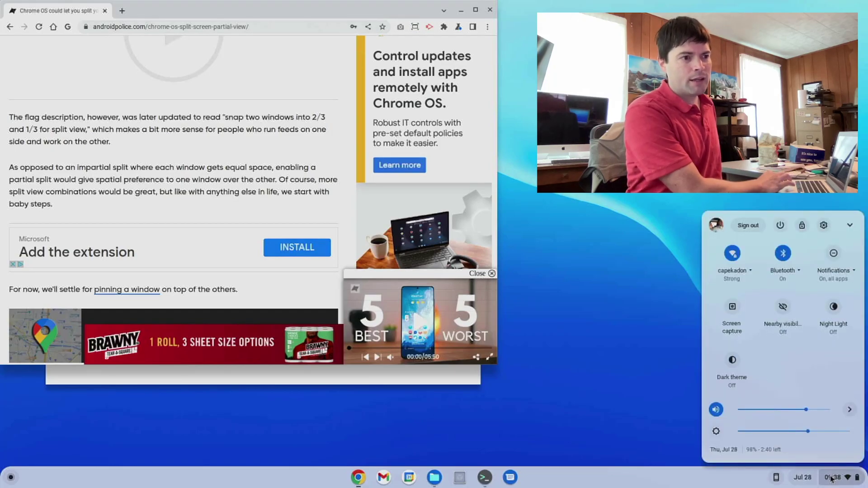
{"action": "left_click", "coordinate": [799, 478]}
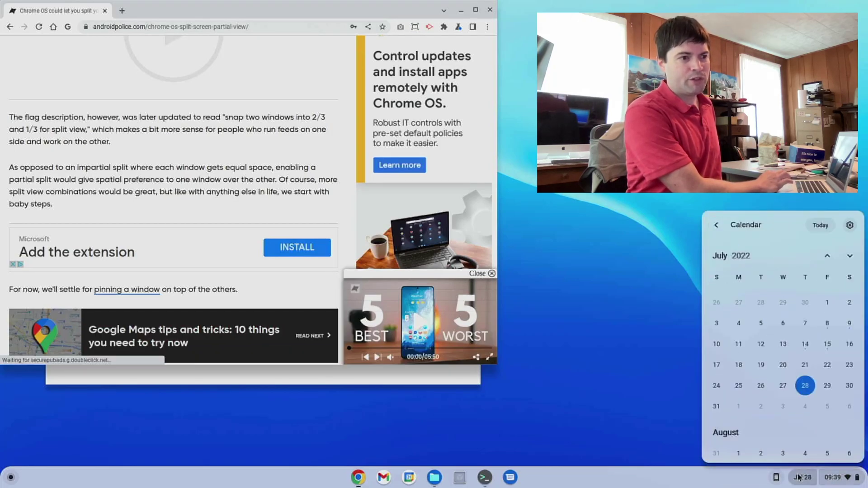